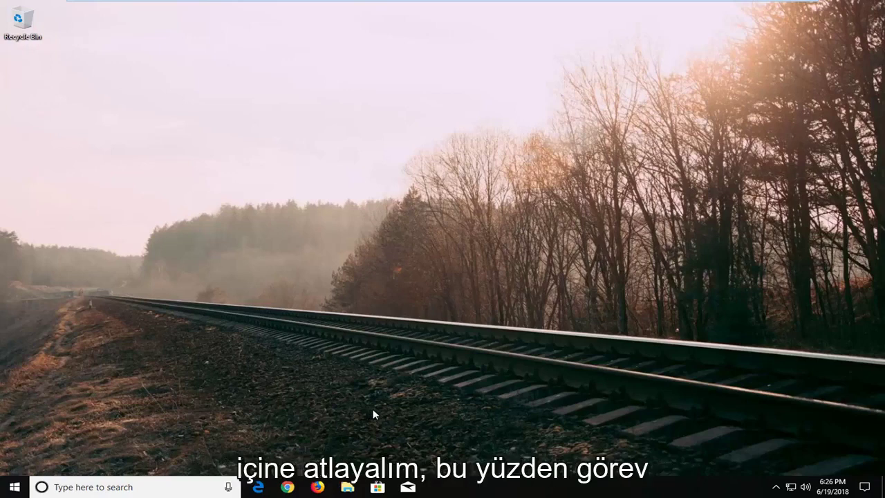
# Start a new taskbar toolbar from the taskbar's Toolbars menu so the folder chooser opens on Documents
pyautogui.rightClick(546, 486)
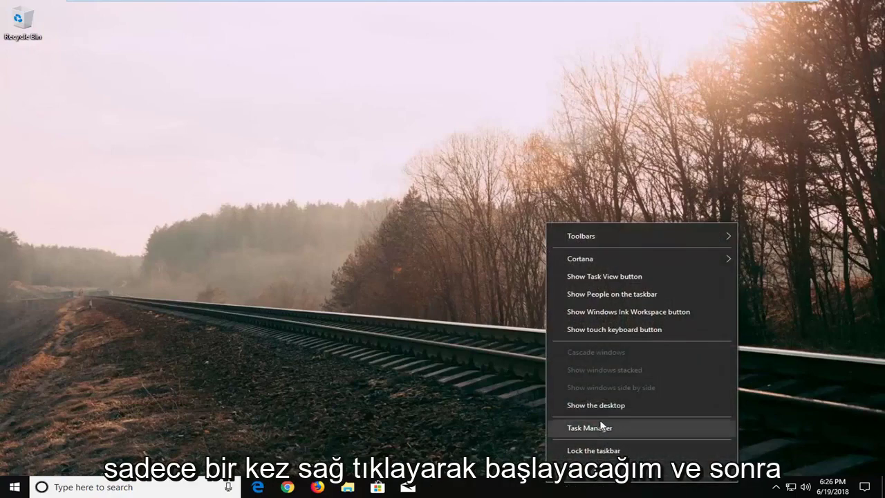
pyautogui.moveTo(605, 237)
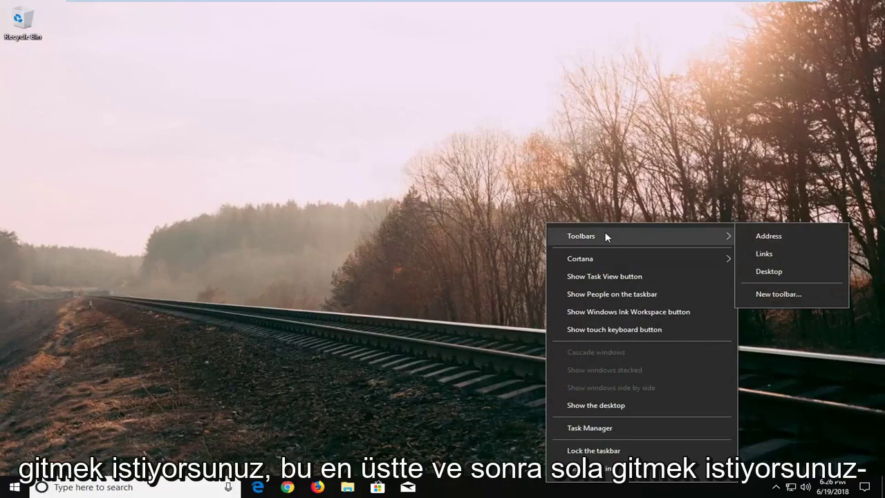
pyautogui.click(774, 295)
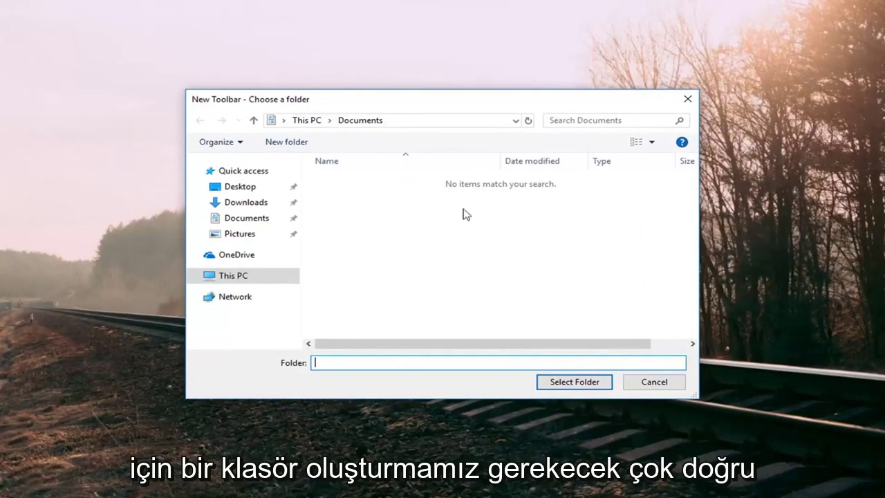
# Make a new folder named 'Toolbar' in Documents and select it as the taskbar toolbar
pyautogui.rightClick(372, 198)
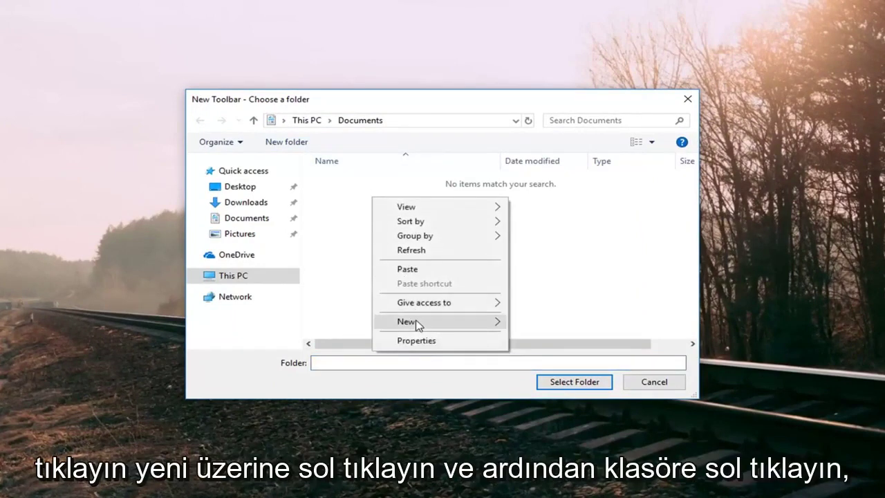
pyautogui.moveTo(490, 325)
pyautogui.click(541, 322)
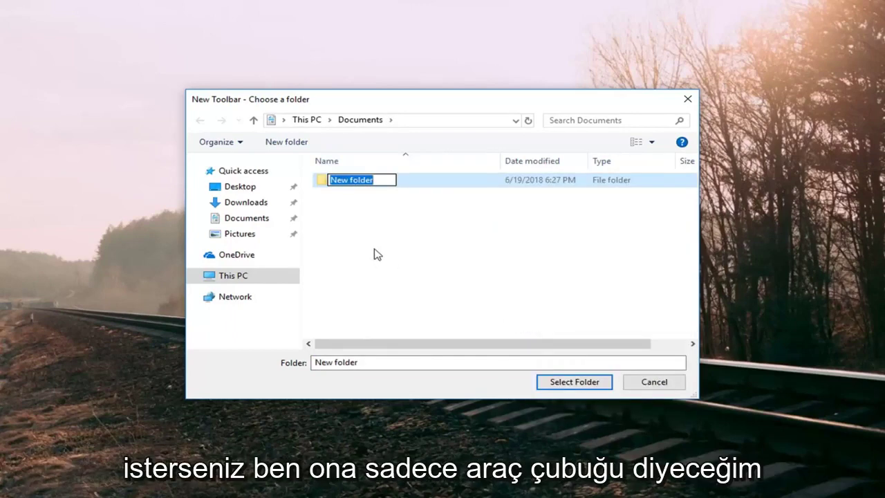
pyautogui.write('Toolbar')
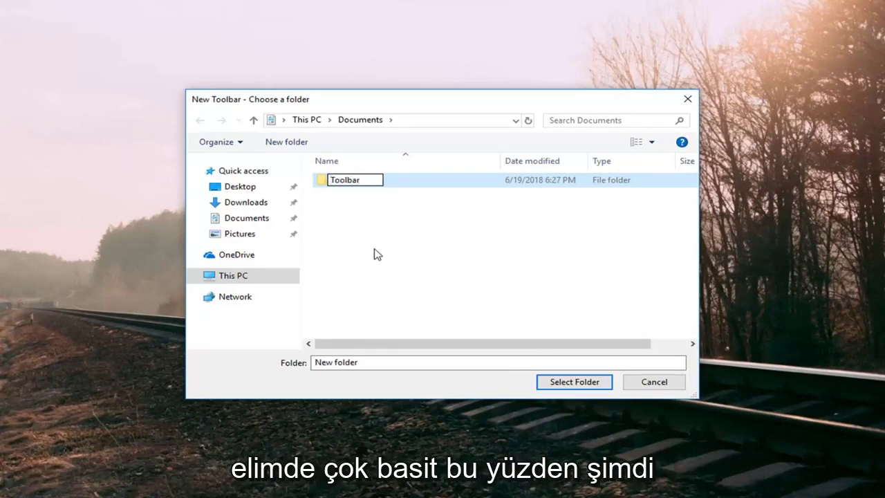
pyautogui.press('Return')
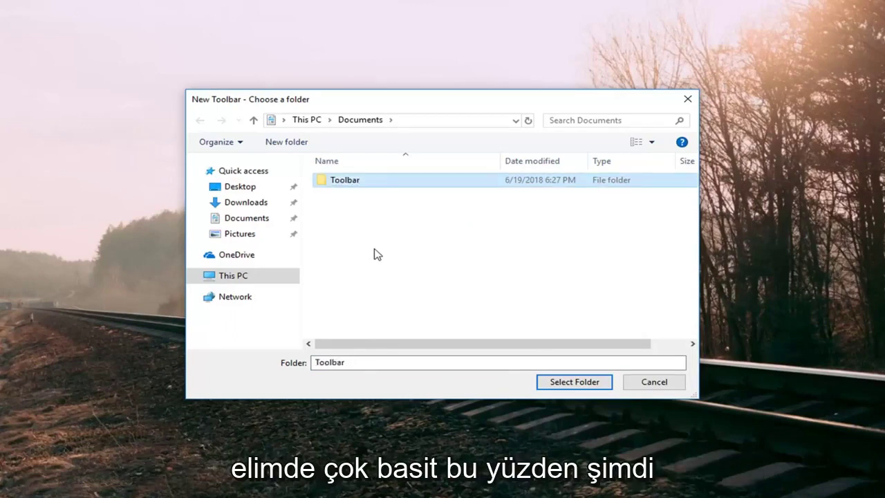
pyautogui.click(339, 182)
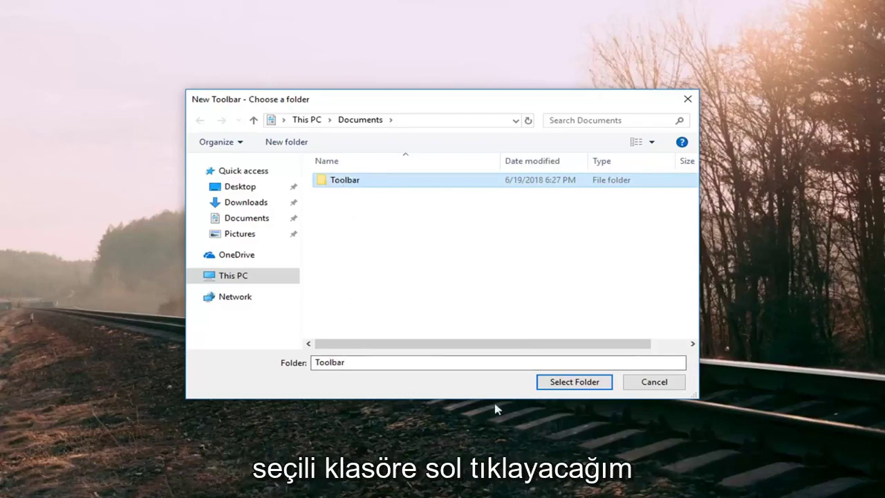
pyautogui.click(559, 386)
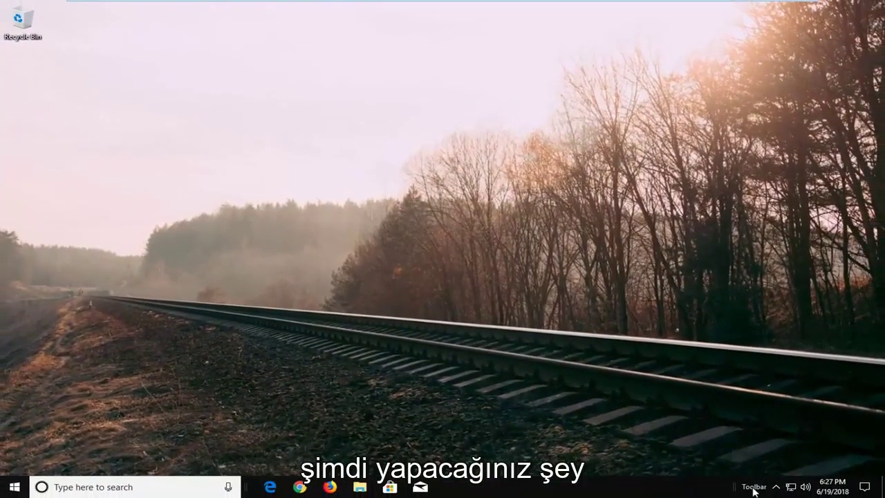
# Open the Toolbar folder from its taskbar toolbar and snap the window to the right half
pyautogui.rightClick(755, 489)
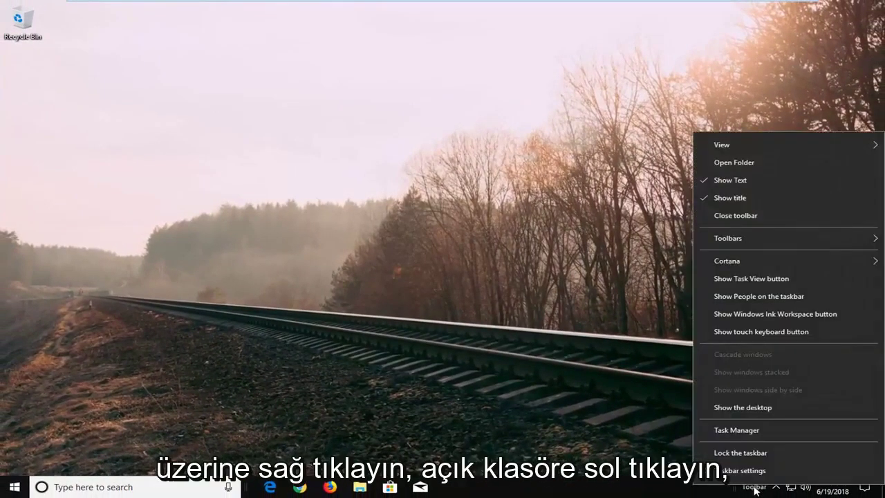
pyautogui.click(731, 162)
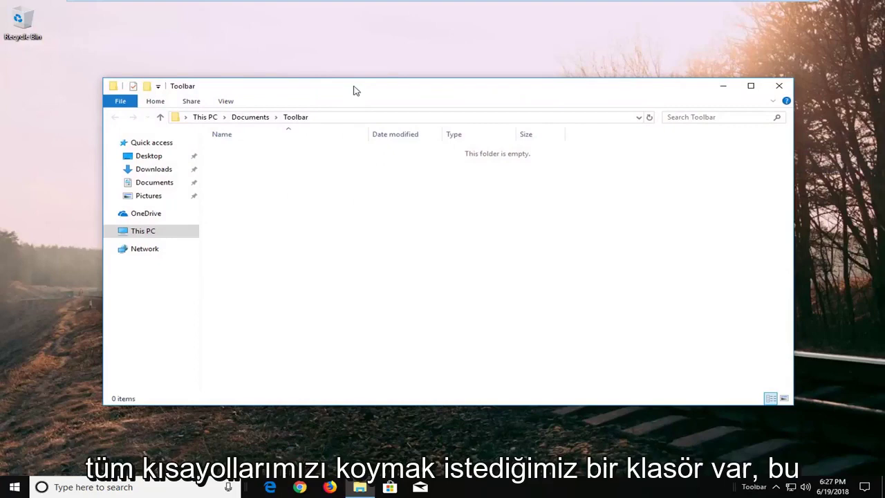
pyautogui.moveTo(337, 92); pyautogui.dragTo(878, 105)
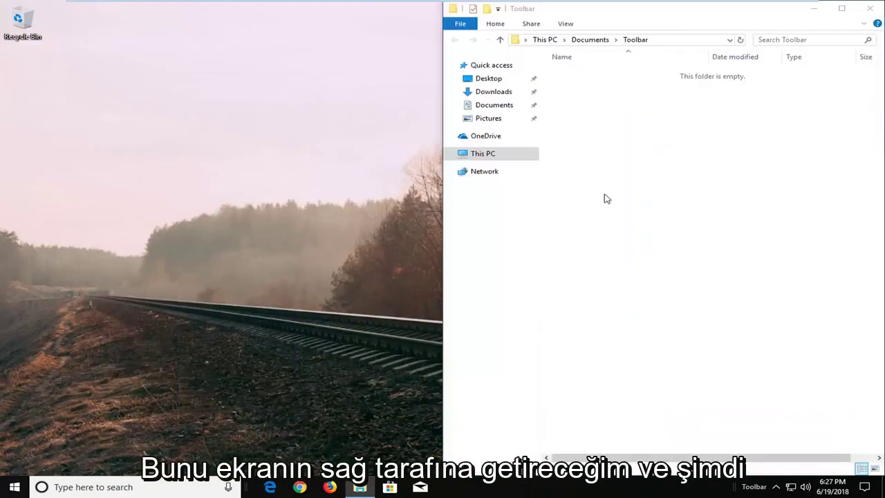
# Search Start for 'chrome' and open Google Chrome's file location
pyautogui.click(13, 487)
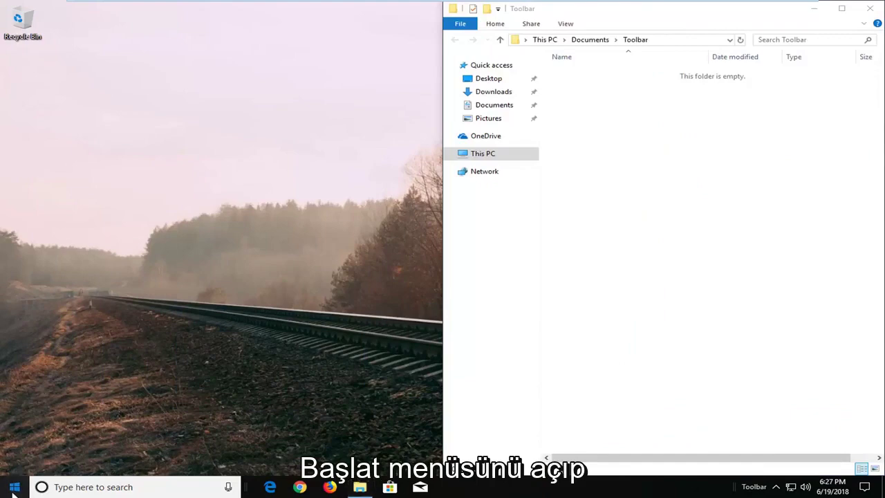
pyautogui.write('chr')
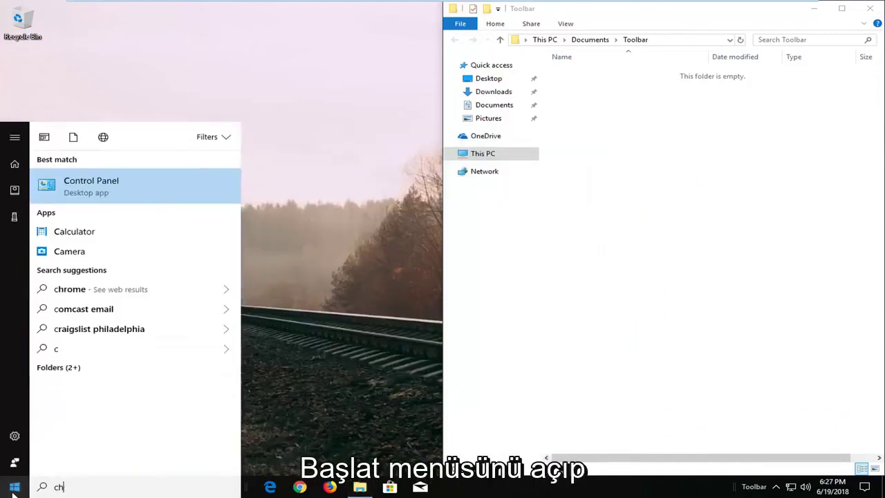
pyautogui.press('BackSpace')
pyautogui.press('BackSpace')
pyautogui.press('BackSpace')
pyautogui.write('chrome')
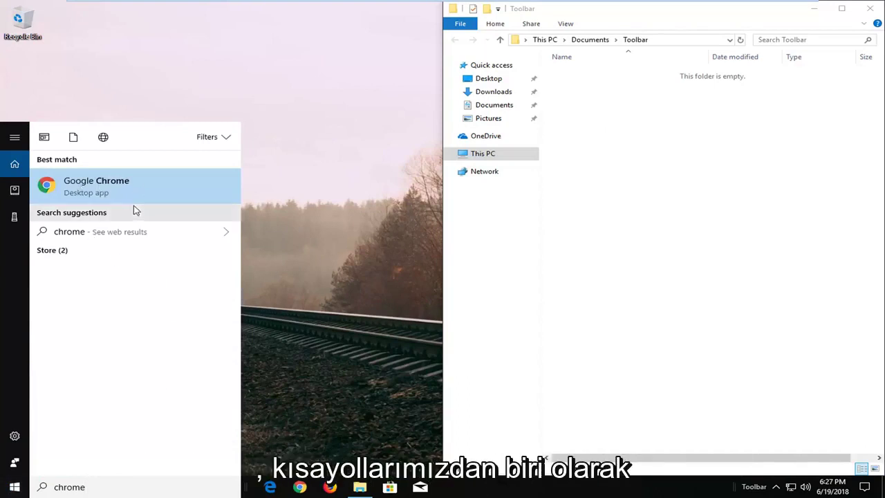
pyautogui.click(92, 187)
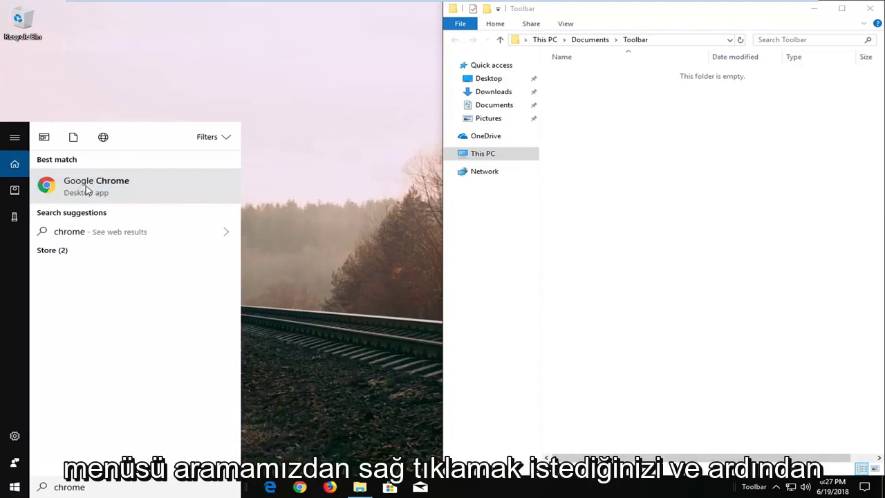
pyautogui.rightClick(87, 190)
pyautogui.click(129, 215)
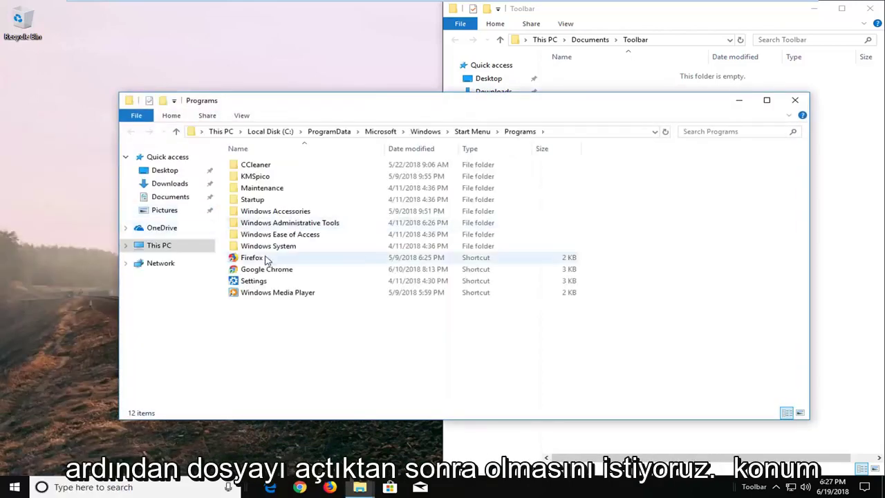
# Select and copy the Firefox, Google Chrome, Settings and Windows Media Player shortcuts
pyautogui.click(262, 270)
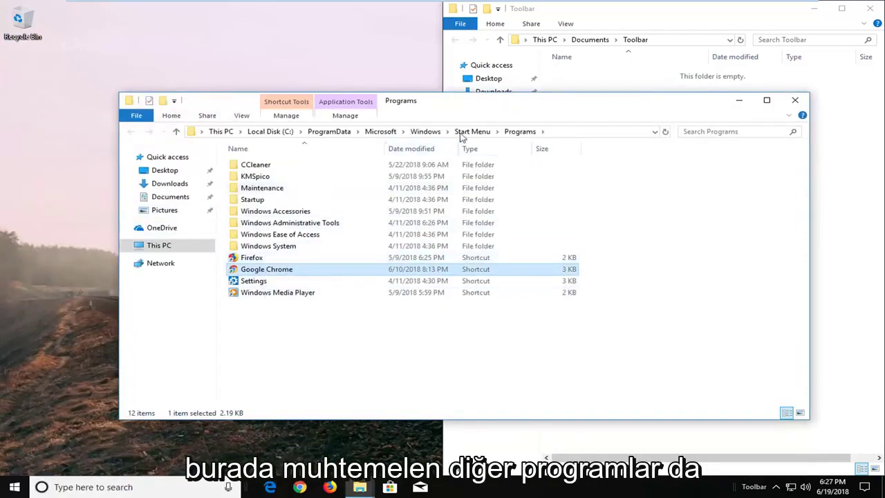
pyautogui.moveTo(250, 257); pyautogui.dragTo(251, 292)
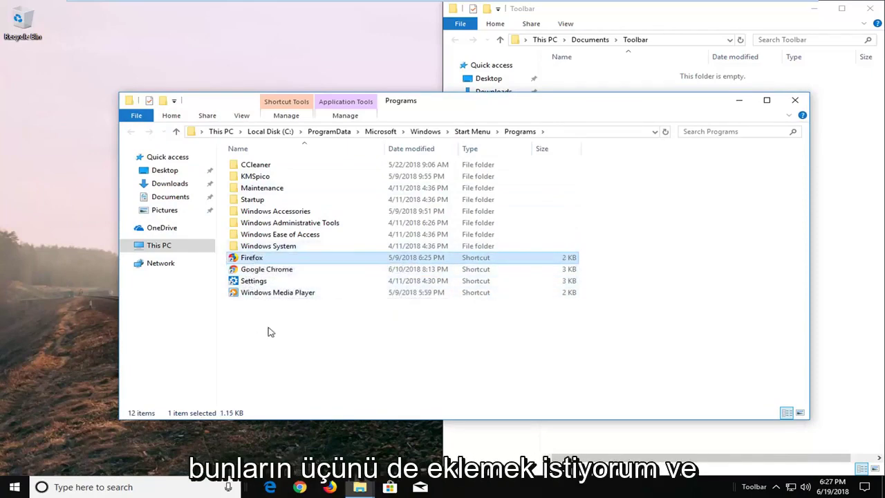
pyautogui.moveTo(265, 327); pyautogui.dragTo(238, 254)
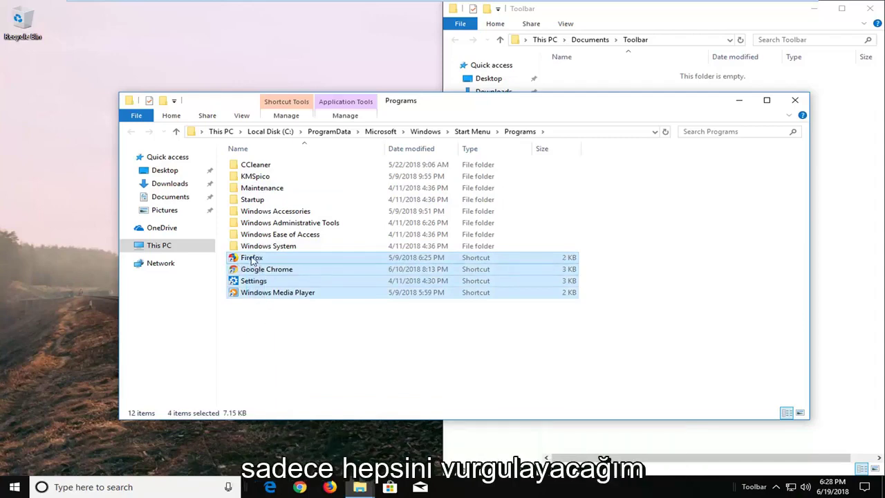
pyautogui.rightClick(249, 260)
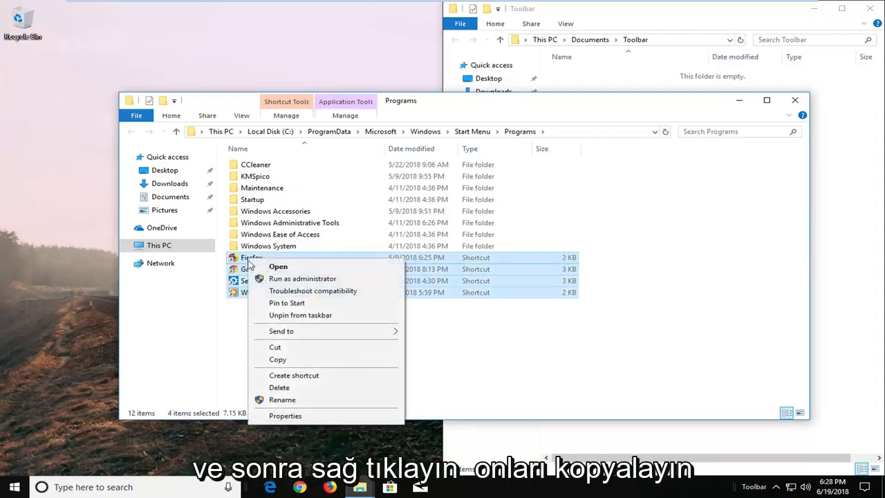
pyautogui.click(276, 360)
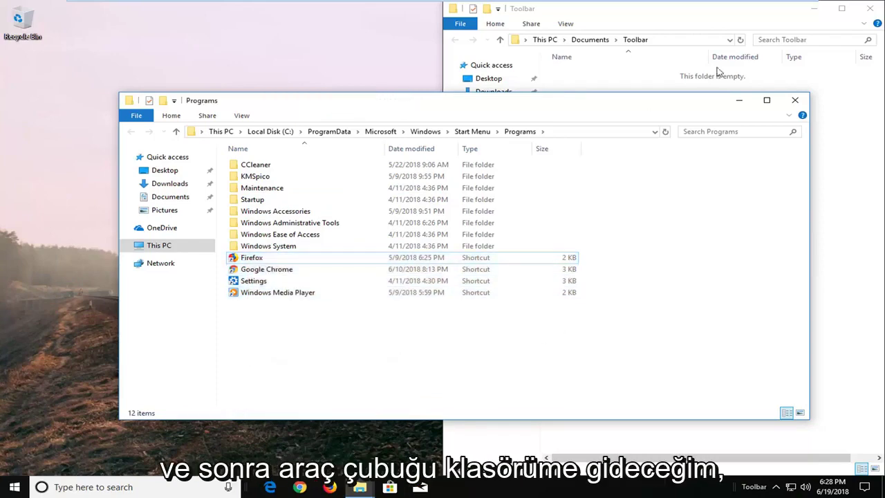
# Minimize Programs and paste the four shortcuts into the Toolbar folder window
pyautogui.click(738, 100)
pyautogui.moveTo(760, 21); pyautogui.dragTo(606, 63)
pyautogui.rightClick(323, 159)
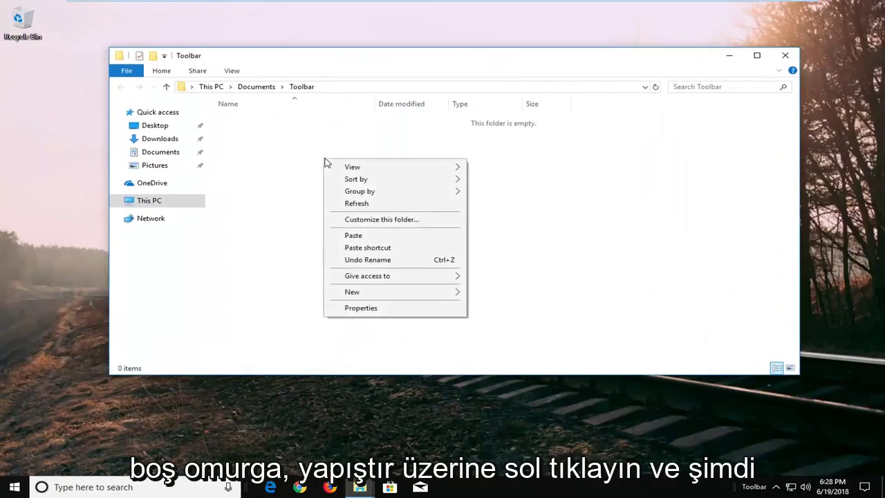
pyautogui.click(359, 236)
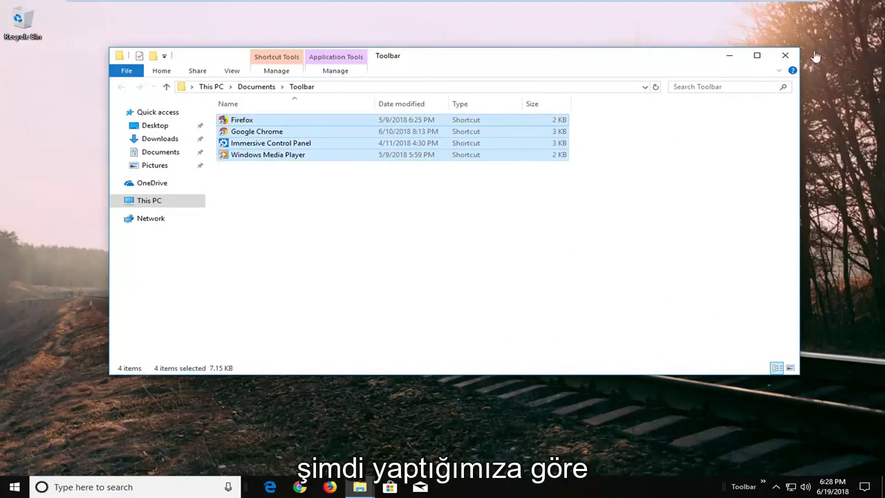
# Close the Toolbar window and unpin Edge, Firefox and Chrome from the taskbar
pyautogui.click(785, 55)
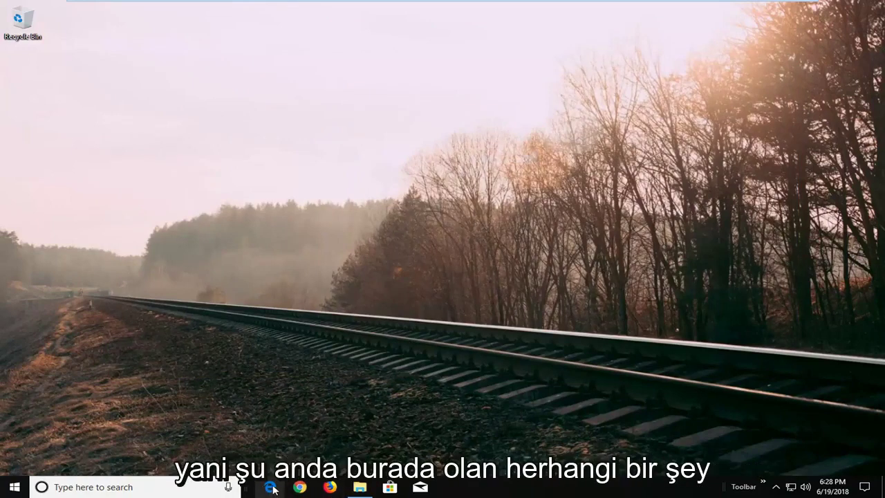
pyautogui.rightClick(270, 487)
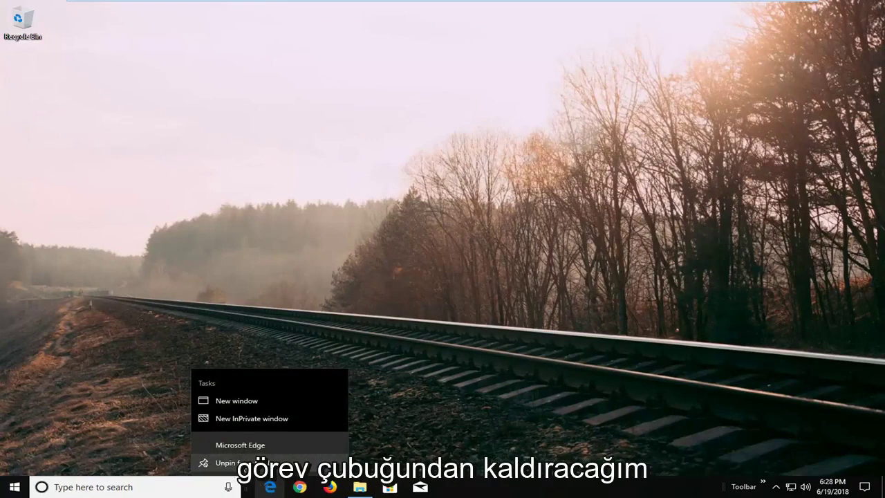
pyautogui.click(235, 462)
pyautogui.rightClick(299, 487)
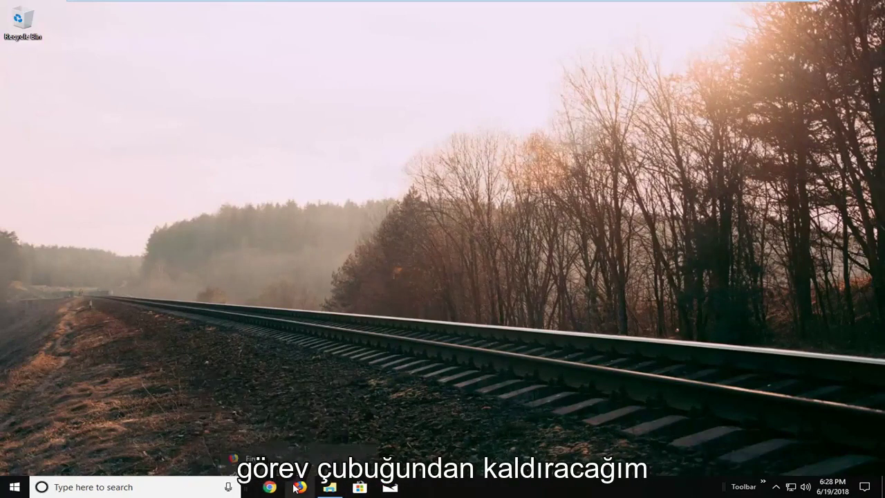
pyautogui.click(235, 462)
pyautogui.rightClick(270, 485)
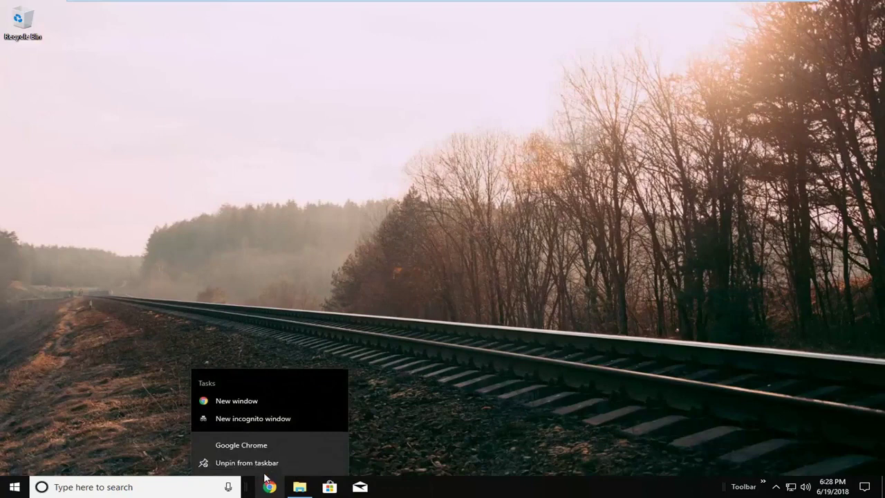
pyautogui.click(274, 463)
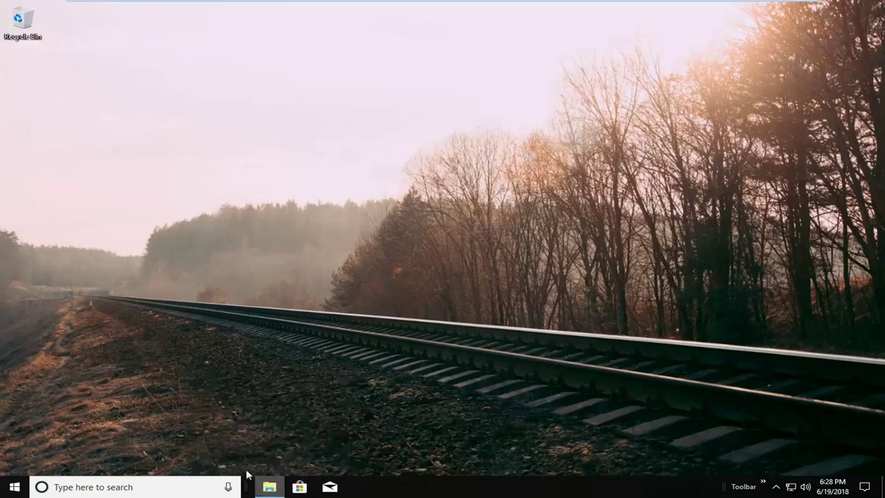
# Keep File Explorer pinned and bring the Programs folder window back
pyautogui.rightClick(269, 486)
pyautogui.press('Escape')
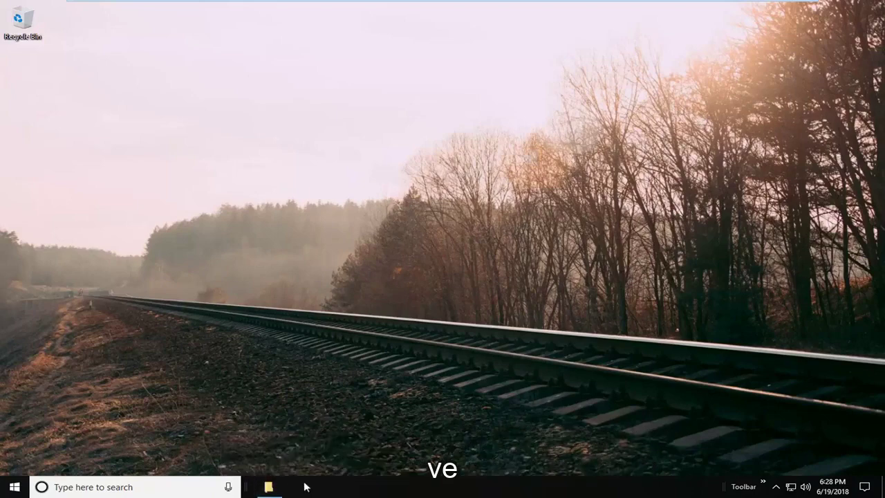
pyautogui.click(268, 487)
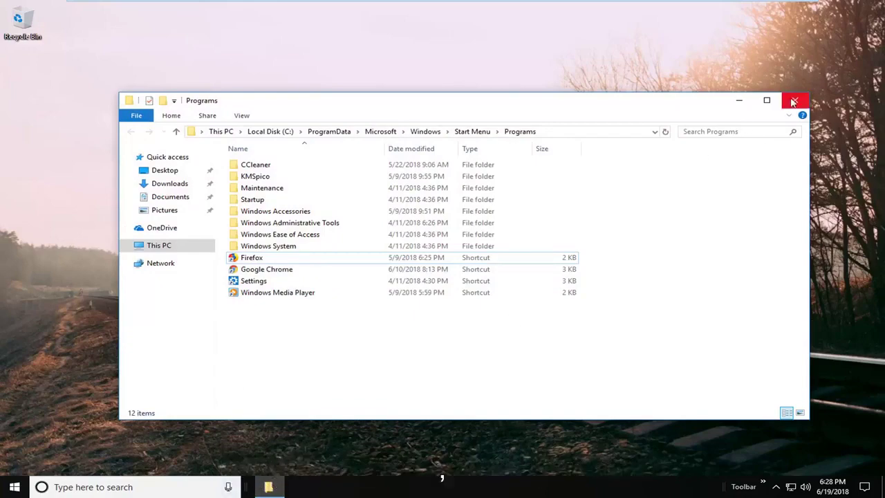
# Close the Programs folder window
pyautogui.click(793, 102)
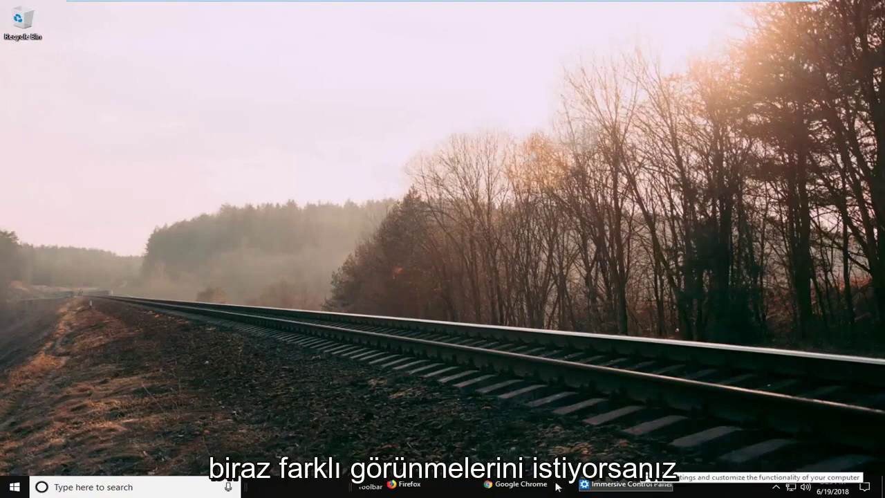
# Turn off Show title and Show Text on the custom taskbar toolbar
pyautogui.rightClick(366, 487)
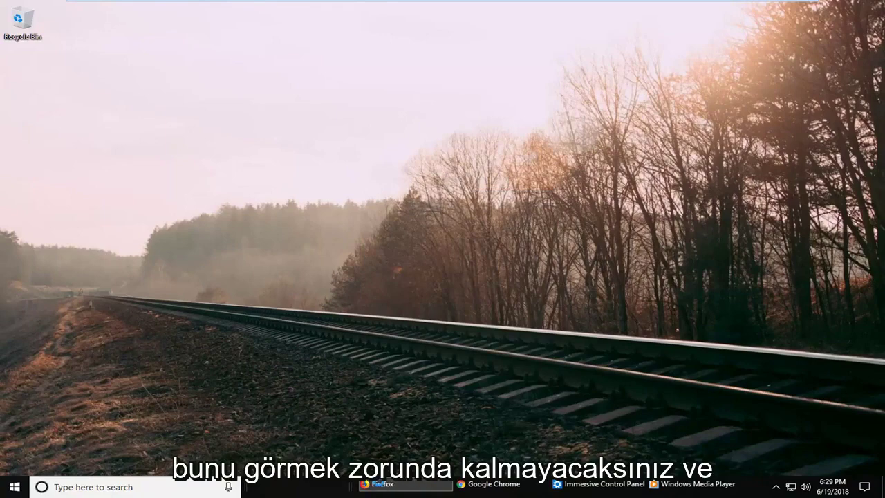
pyautogui.rightClick(379, 485)
pyautogui.rightClick(349, 488)
pyautogui.click(350, 489)
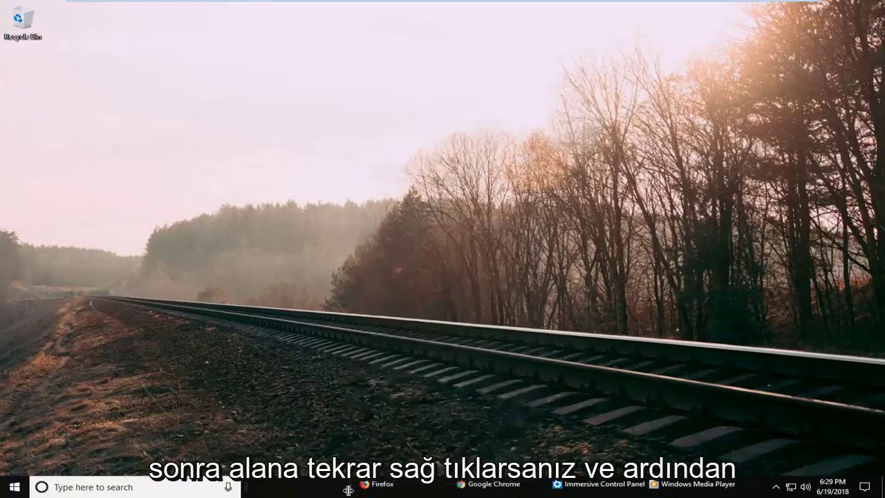
pyautogui.rightClick(350, 489)
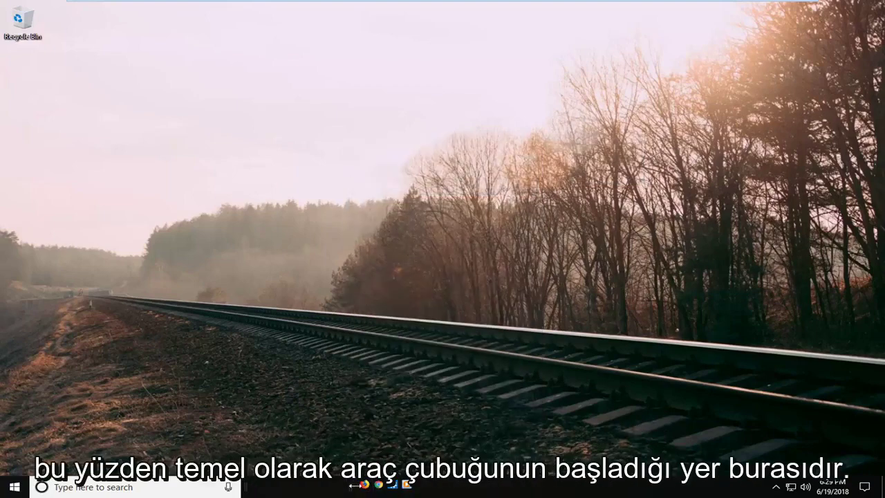
# Switch the toolbar to Large Icons and drag it next to the search box
pyautogui.rightClick(351, 487)
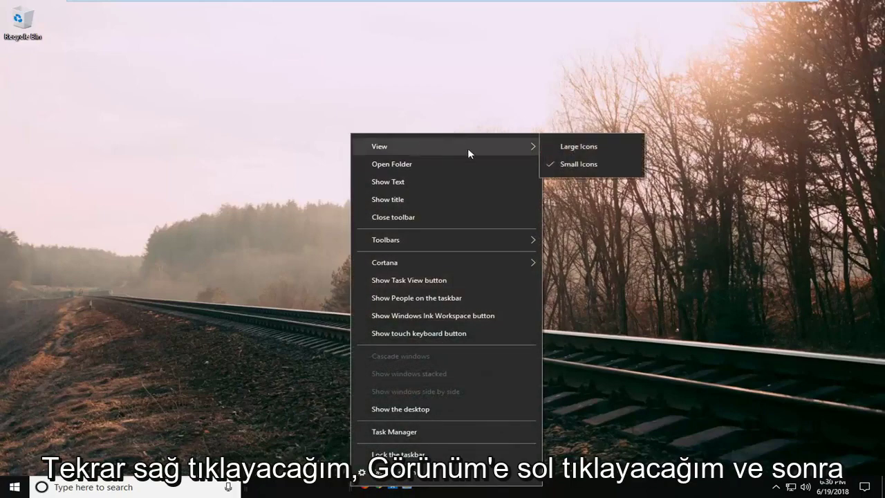
pyautogui.click(570, 146)
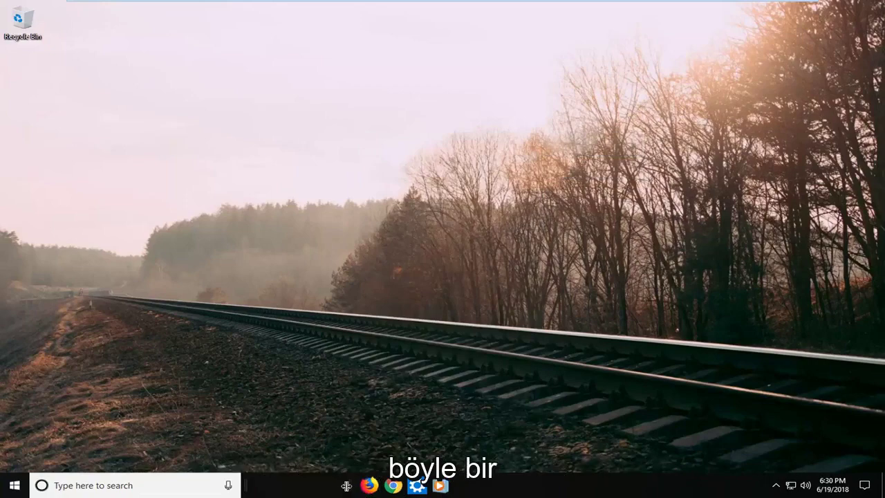
pyautogui.moveTo(346, 486); pyautogui.dragTo(242, 486)
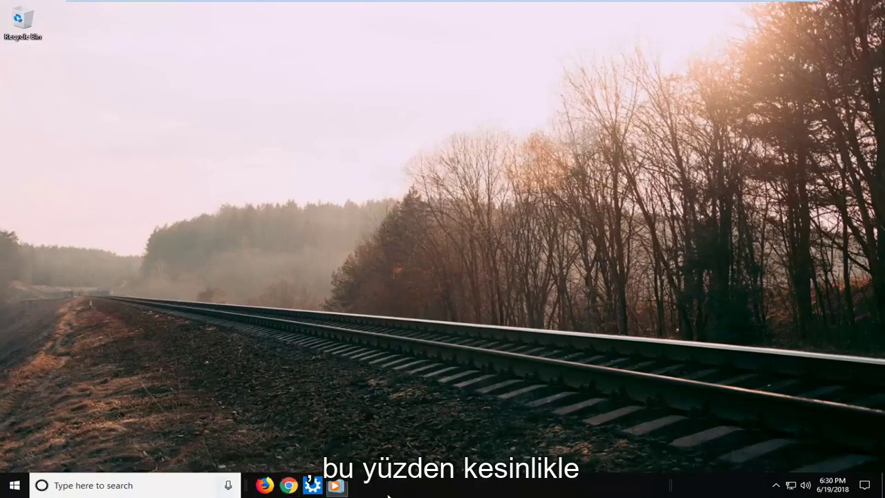